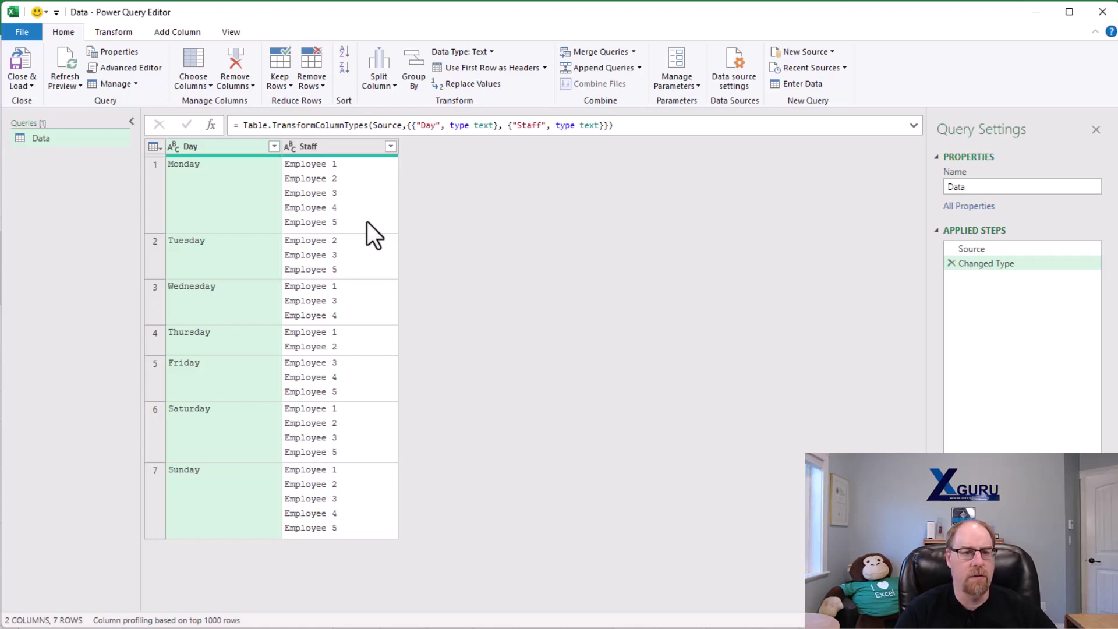
Step: Create a new query referencing Data and name it Columns
right_click(34, 140)
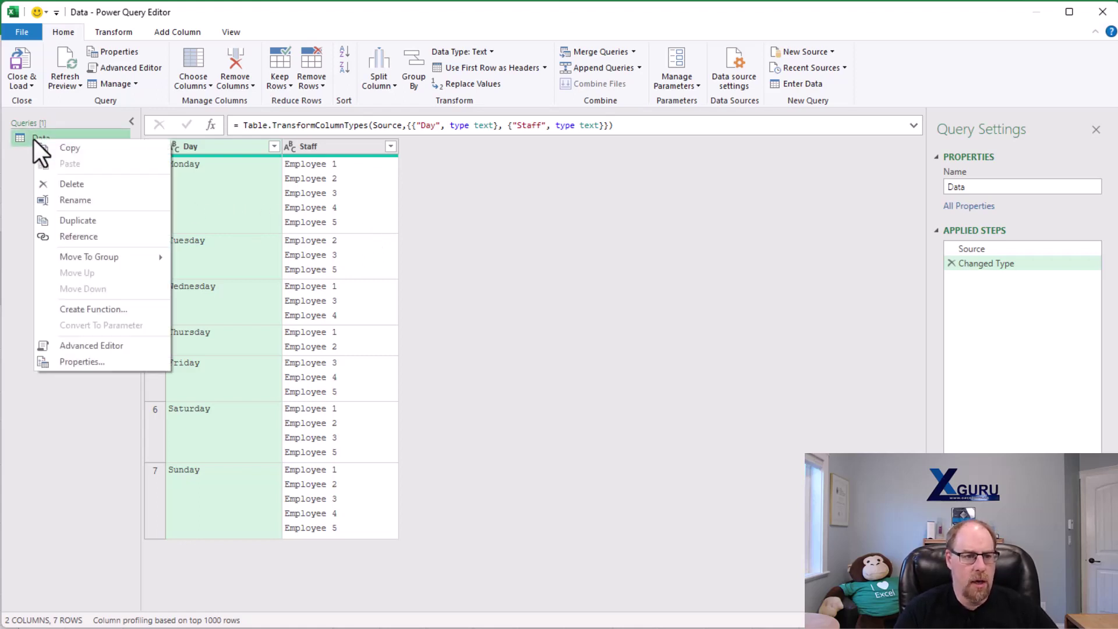
click(94, 236)
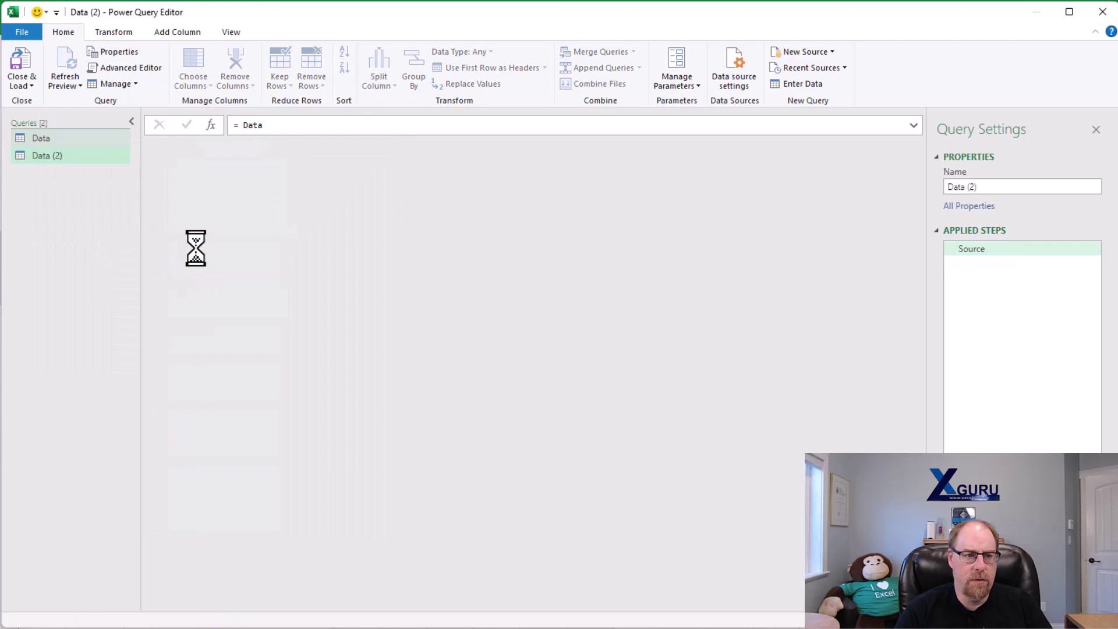
double_click(76, 158)
text(C)
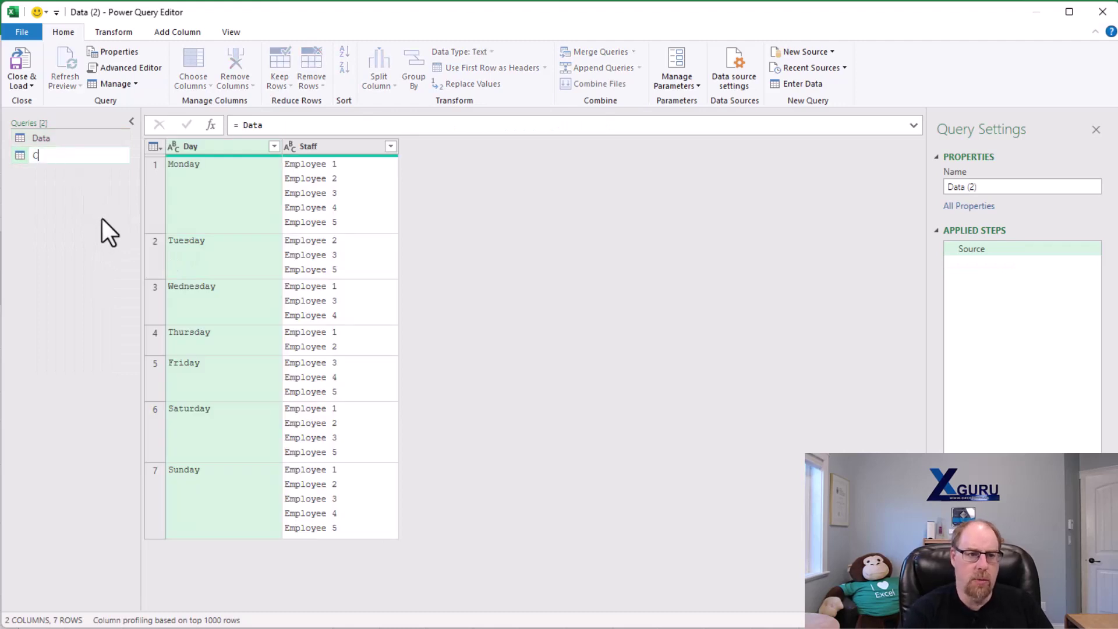
text(olumns)
key(Return)
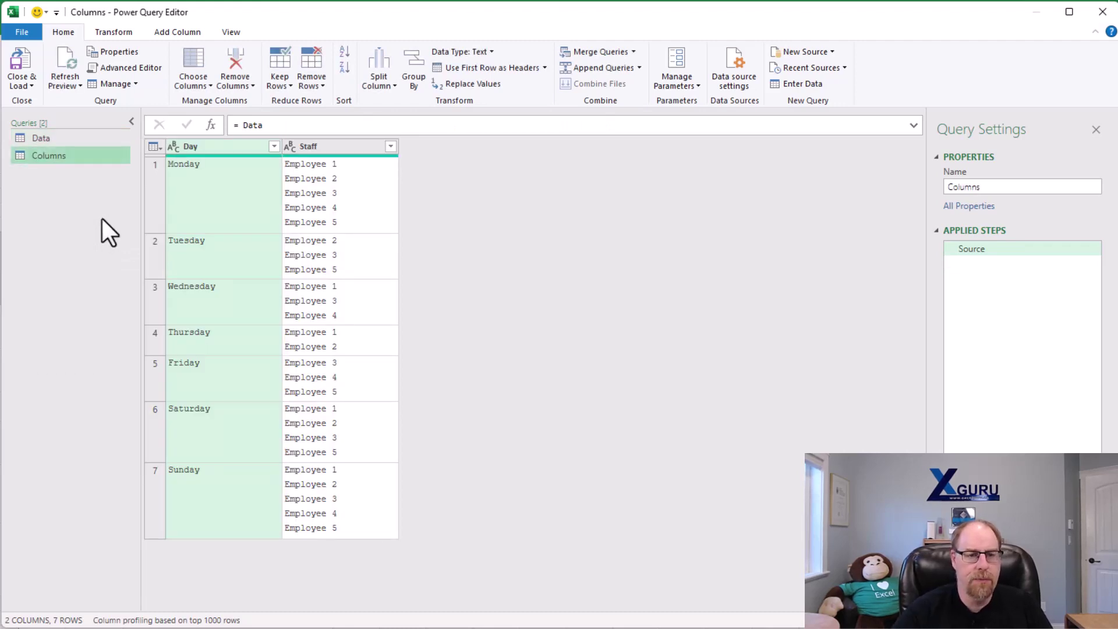
Step: Split the Staff column by a custom Carriage Return delimiter into Staff.1 and Staff.2
right_click(336, 147)
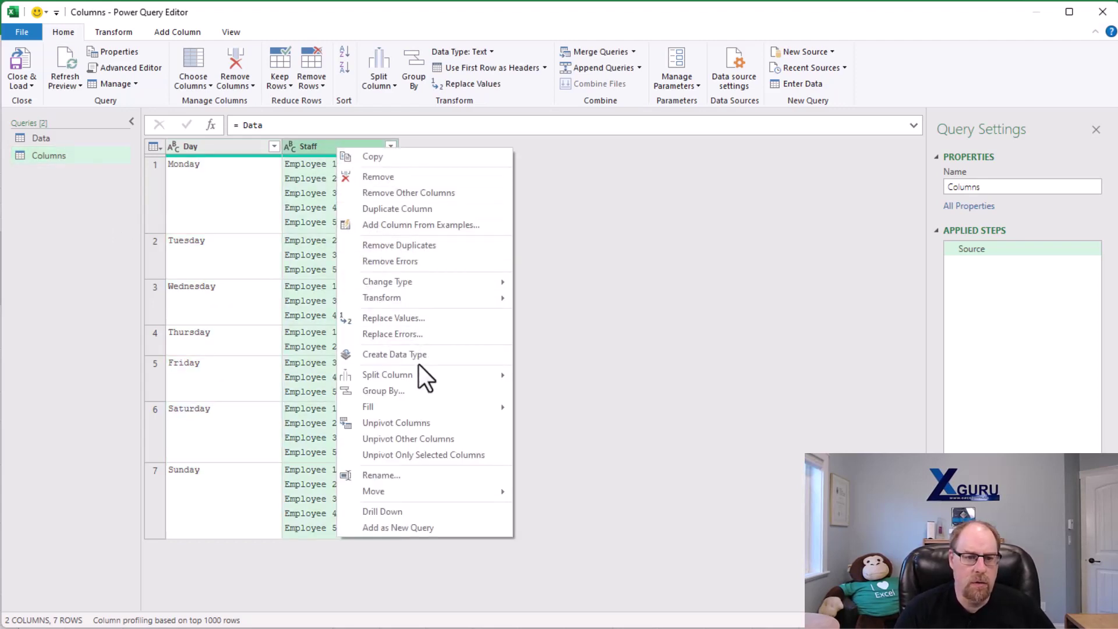
mouse_move(416, 373)
click(541, 377)
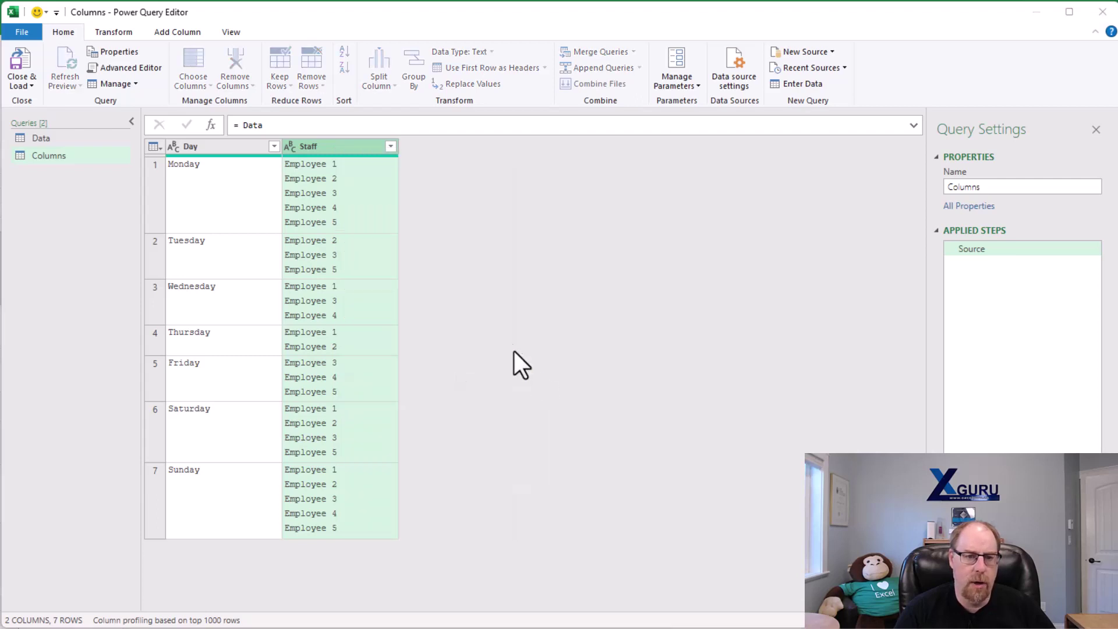
drag(510, 226, 473, 158)
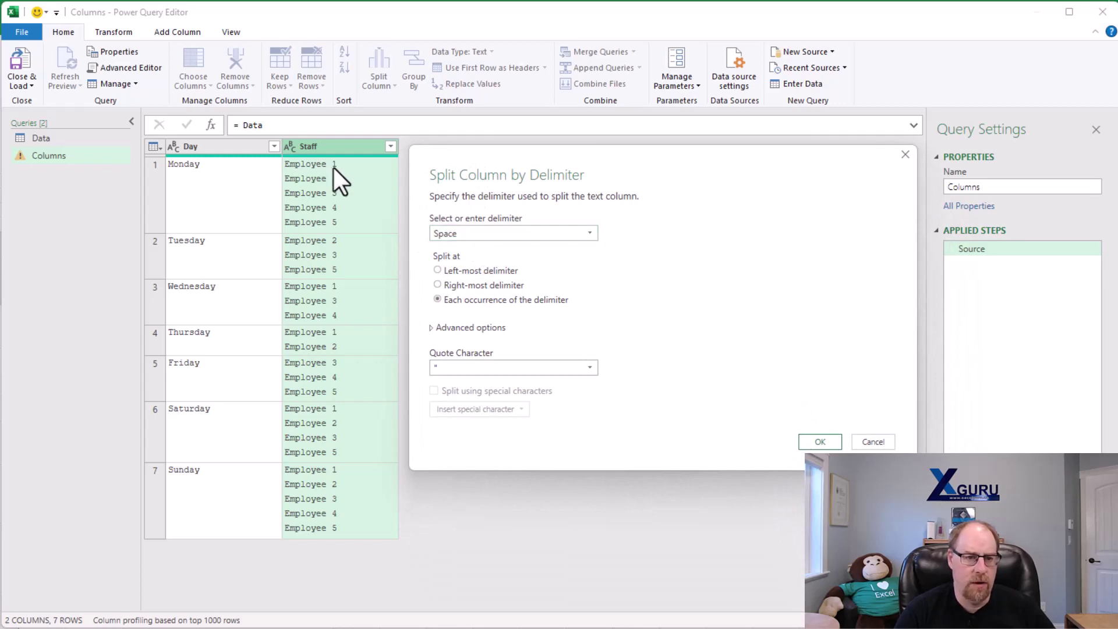
click(511, 237)
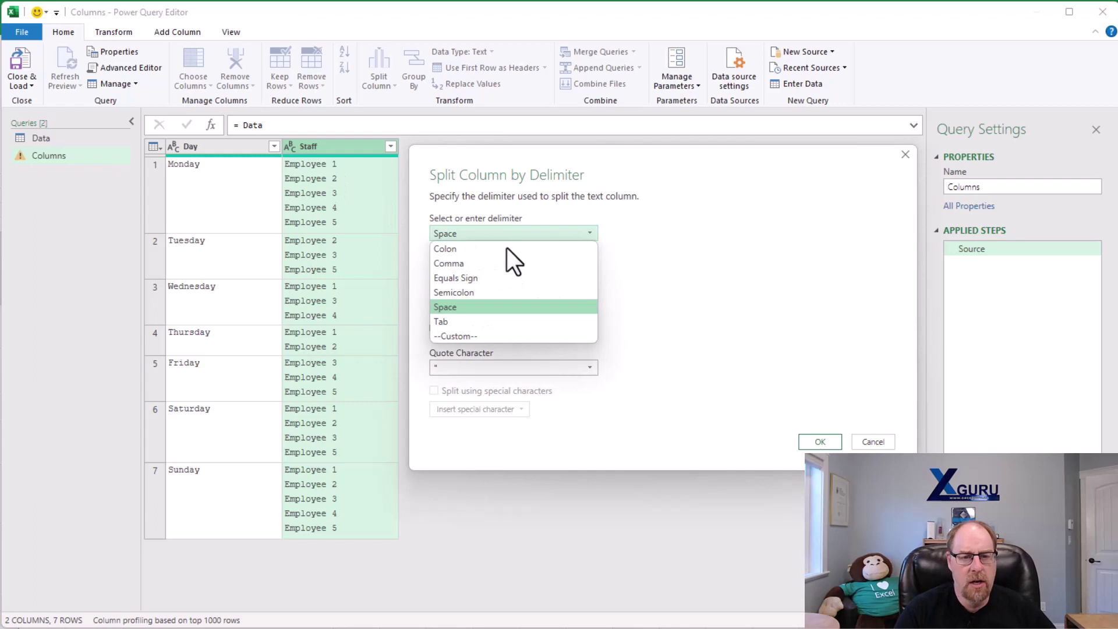
click(467, 337)
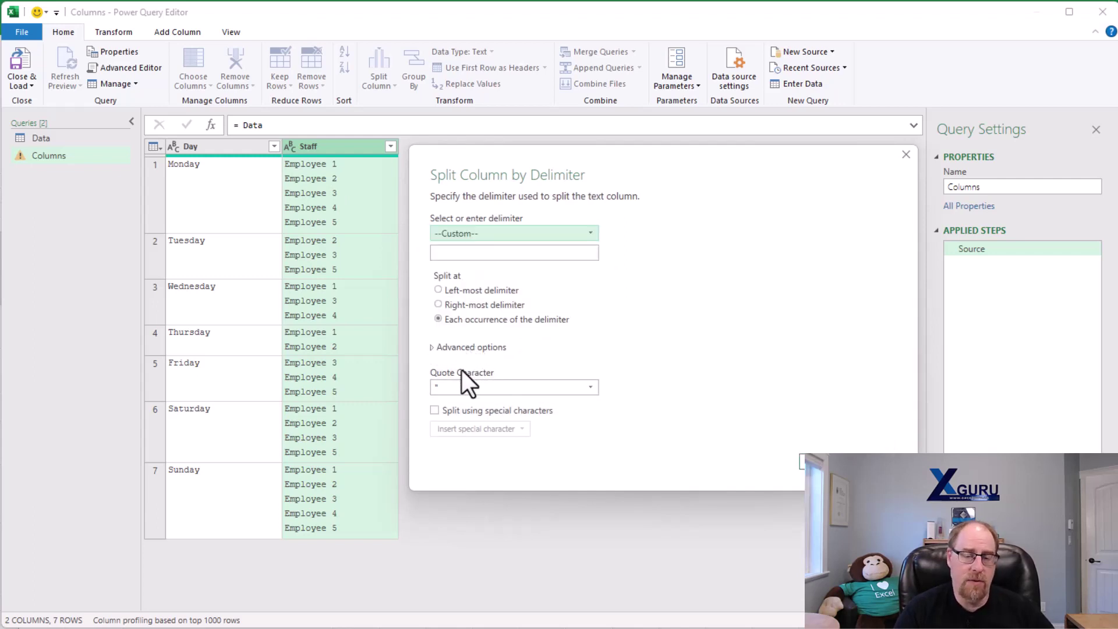
click(435, 411)
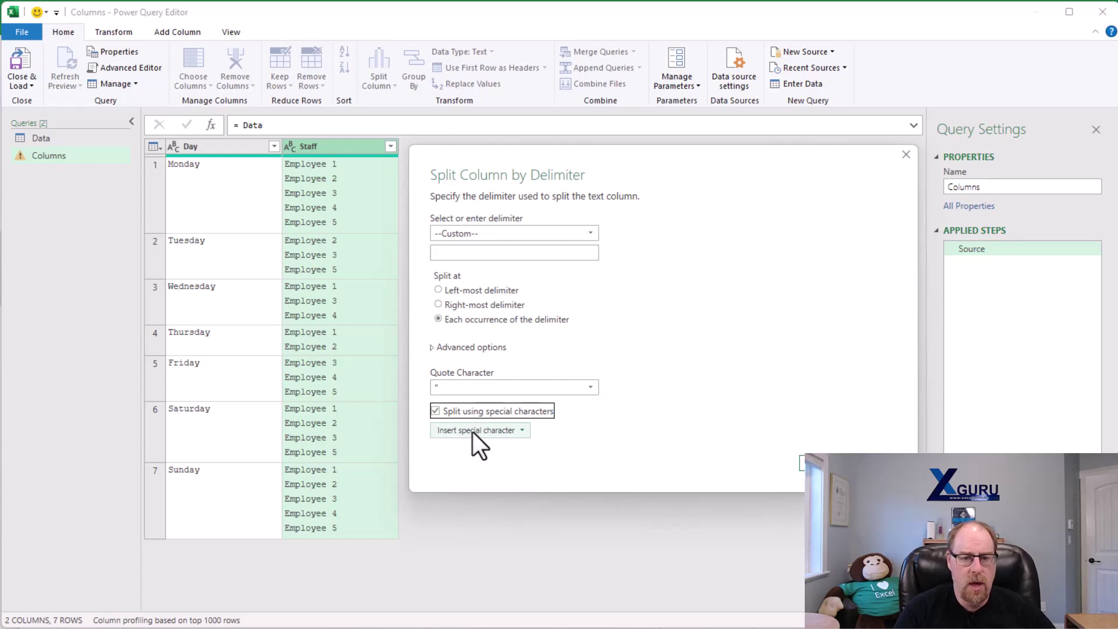
click(472, 431)
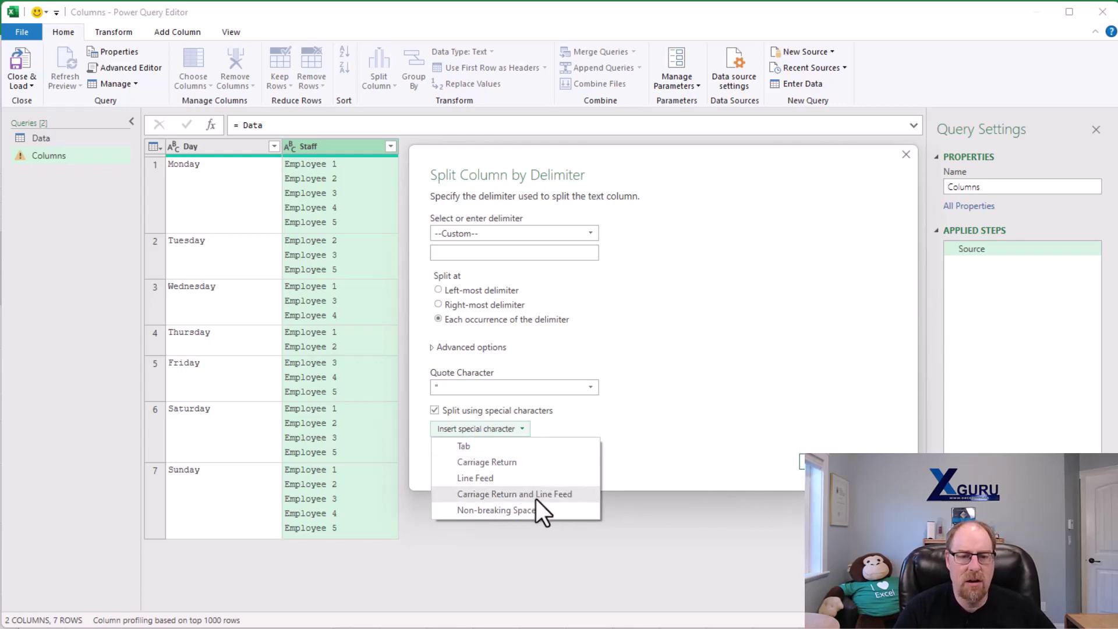
click(513, 463)
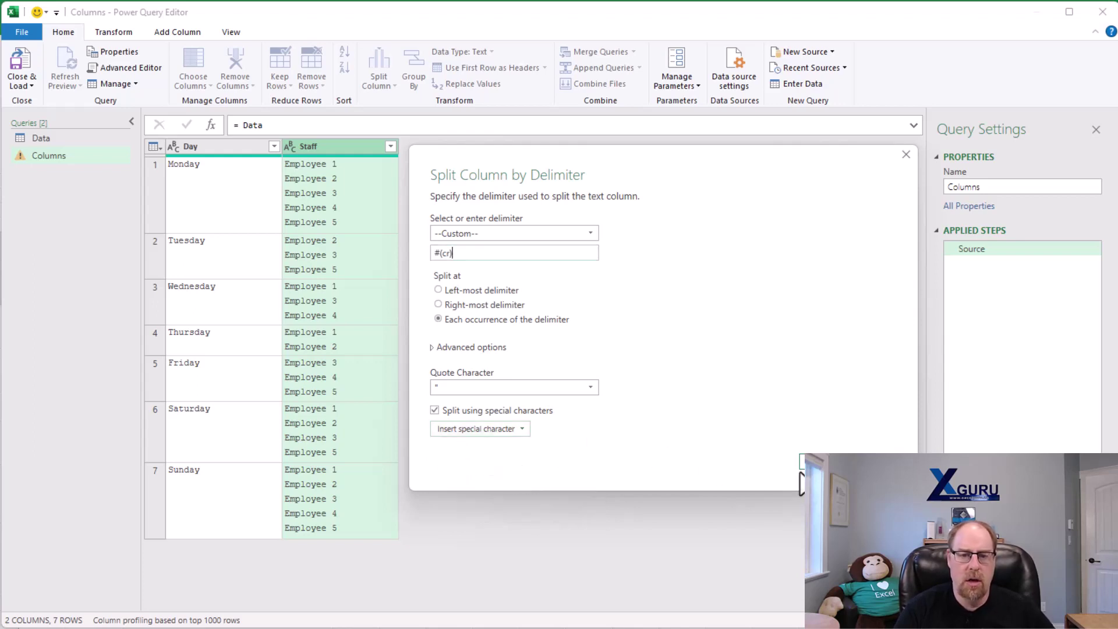
click(802, 462)
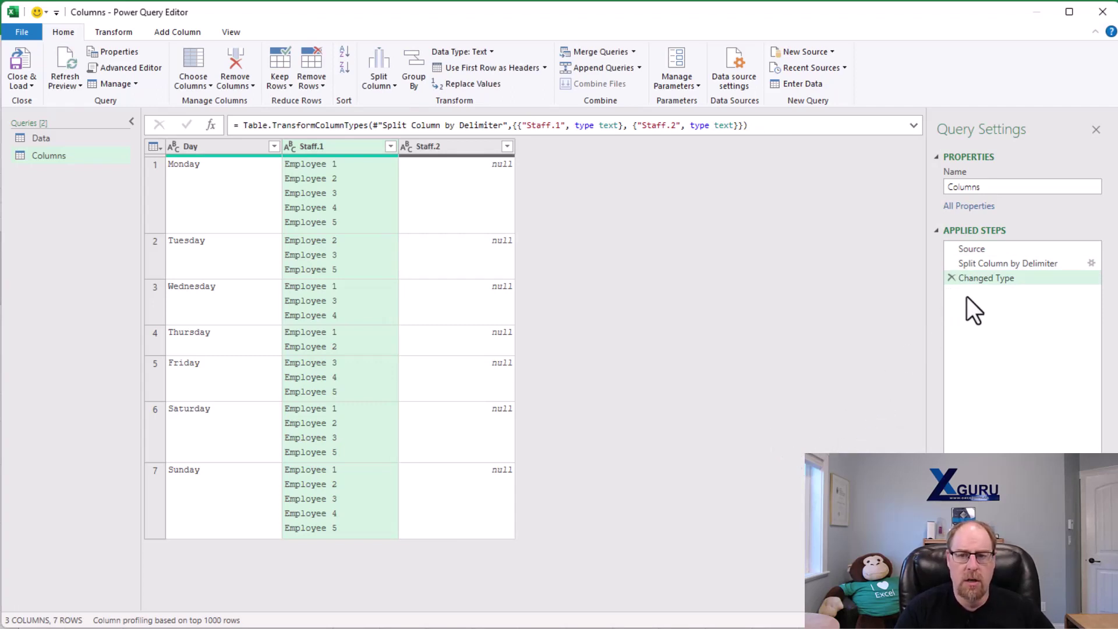
Step: Remove the Changed Type step and switch the split delimiter from #(cr) to Line Feed, yielding Staff.1 to Staff.5
click(953, 277)
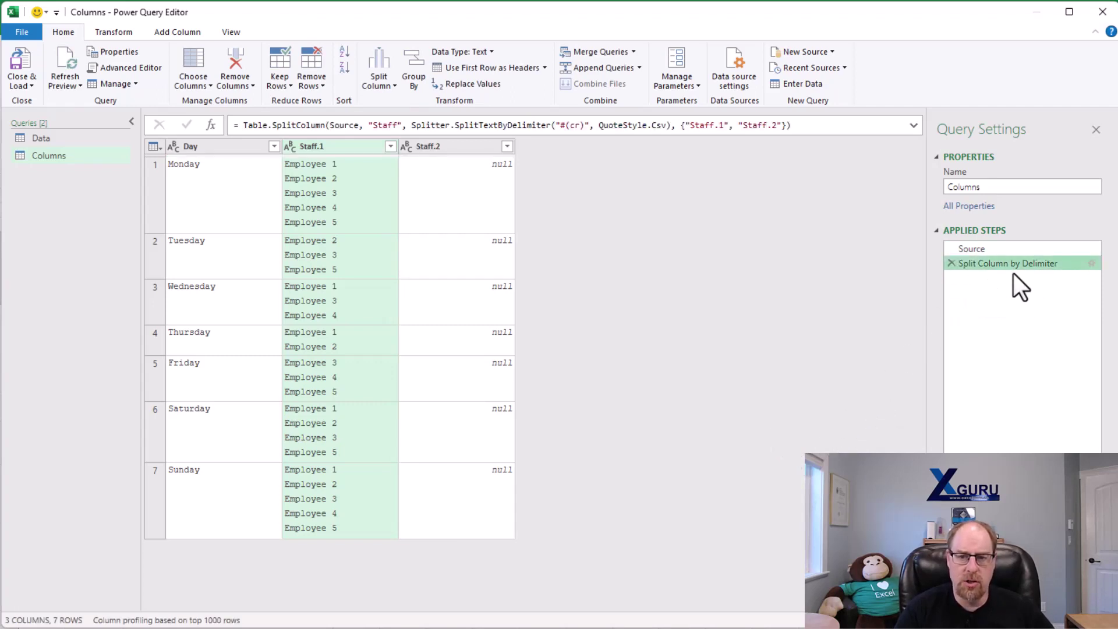
click(1091, 263)
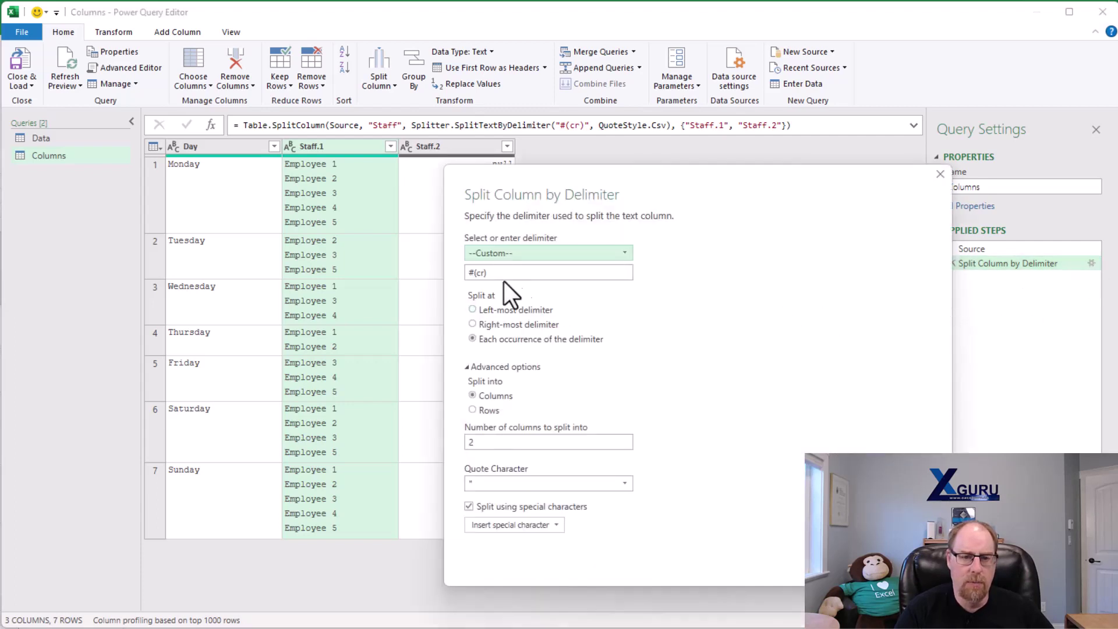
drag(471, 273, 515, 288)
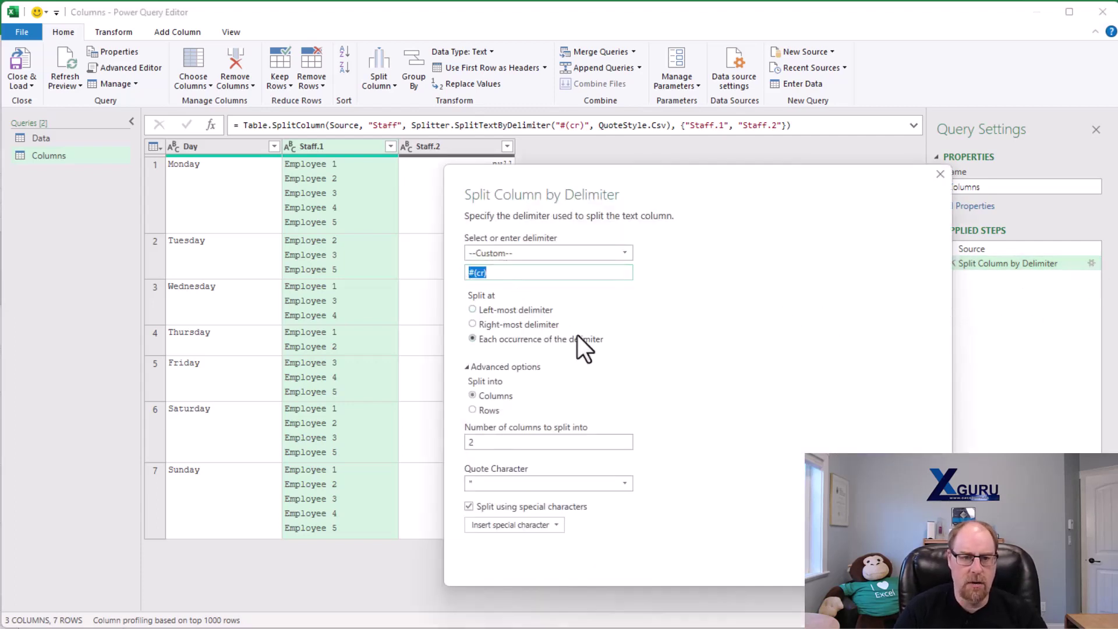
key(BackSpace)
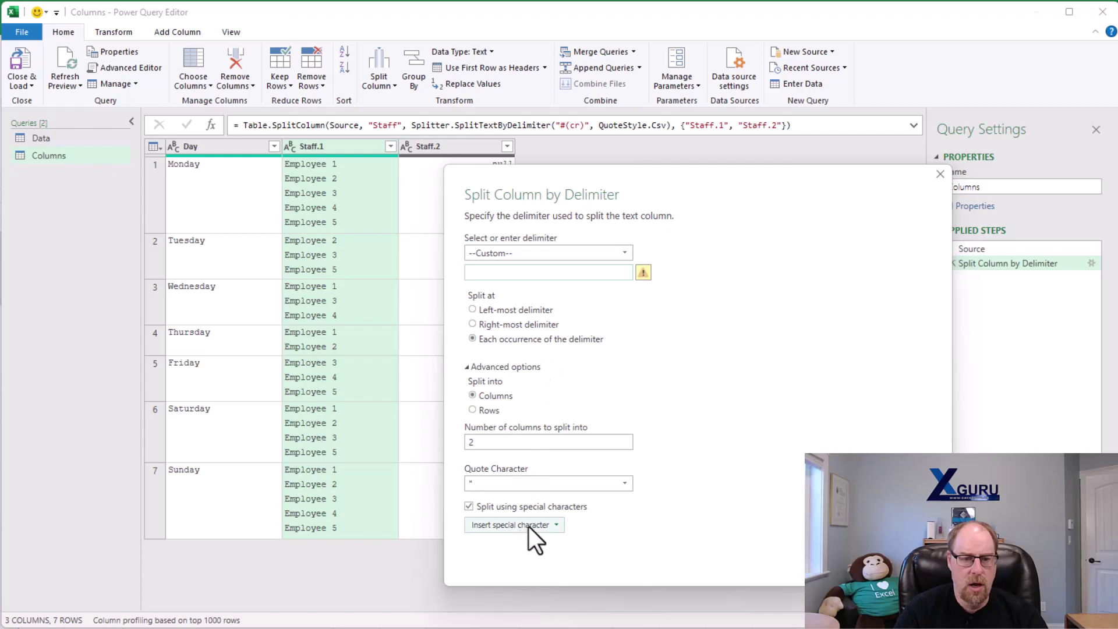
click(529, 527)
click(529, 575)
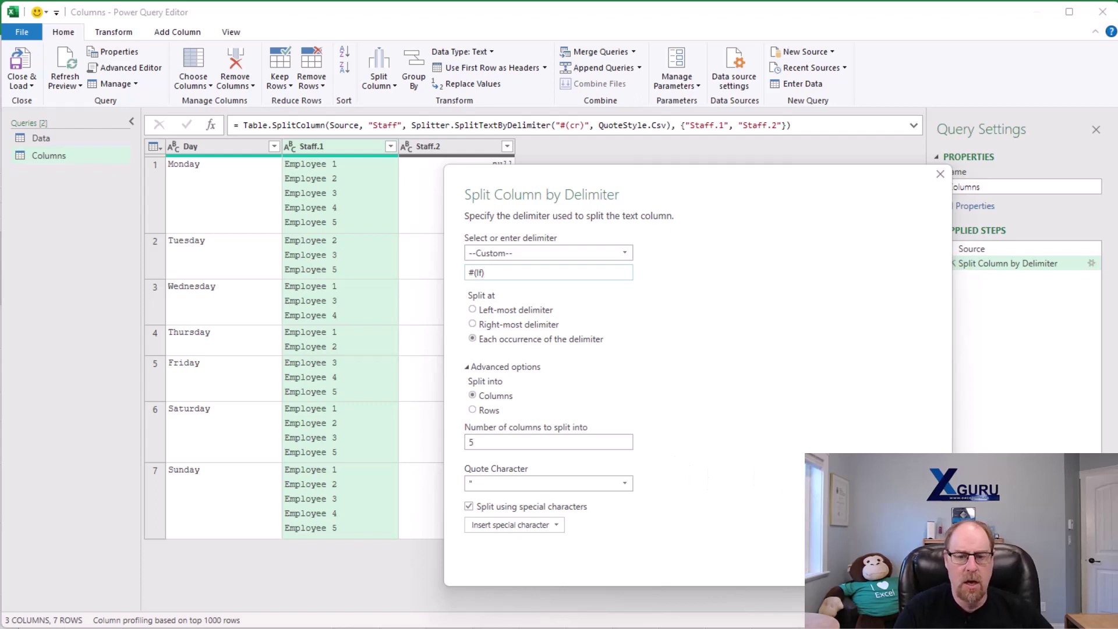
click(867, 562)
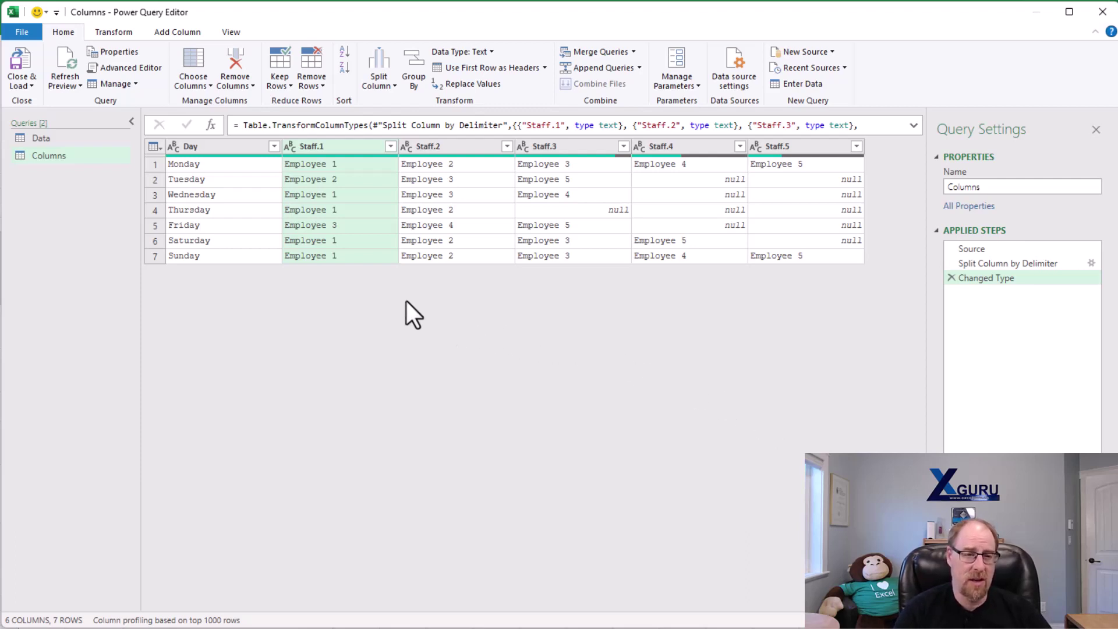
Step: Unpivot all columns except Day, then delete the Attribute column
right_click(221, 144)
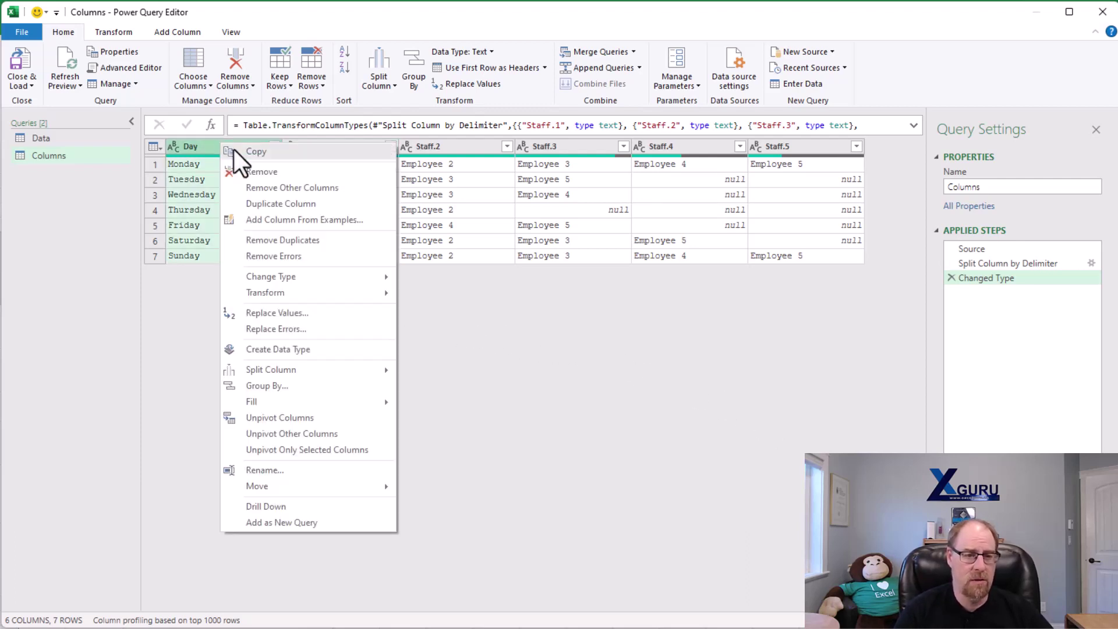
click(313, 433)
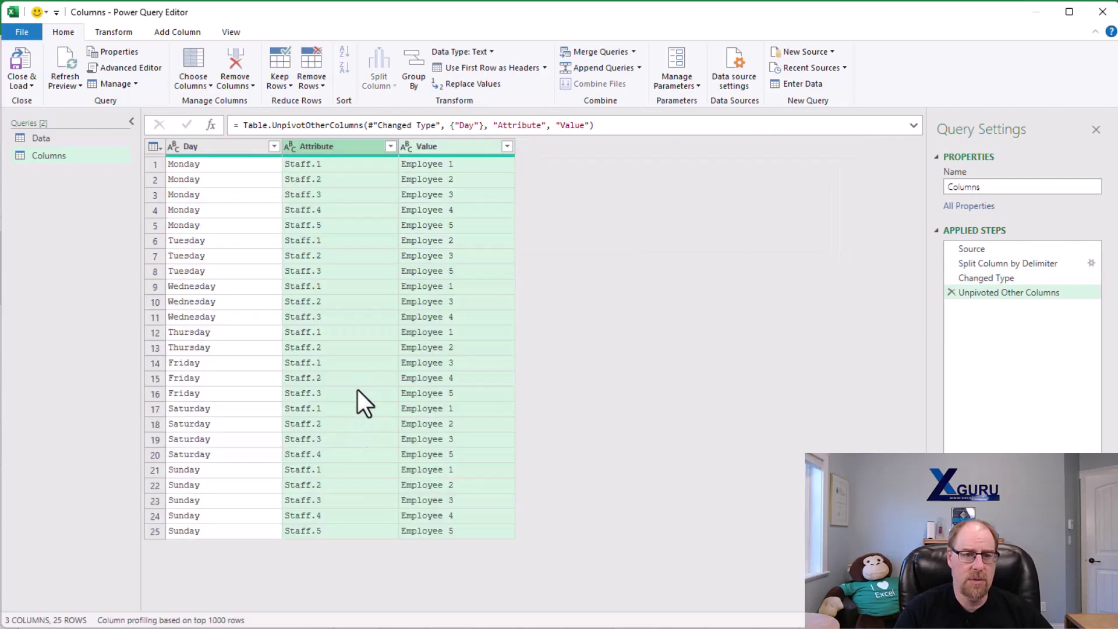
click(367, 165)
key(Delete)
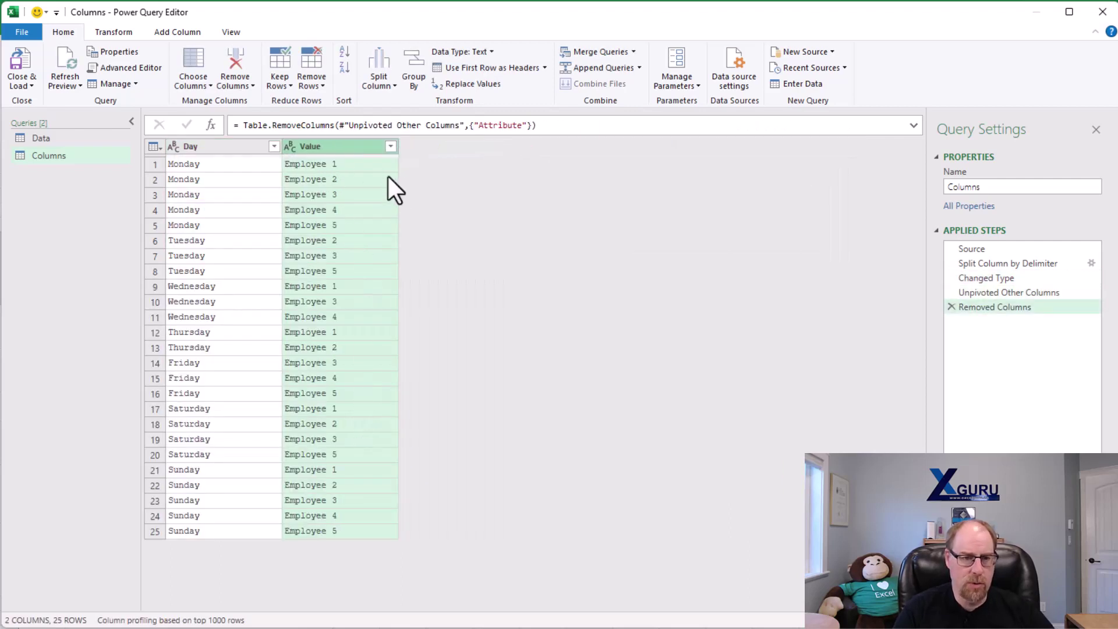
Step: Rename the Value column to Staff
double_click(330, 146)
text(Staf)
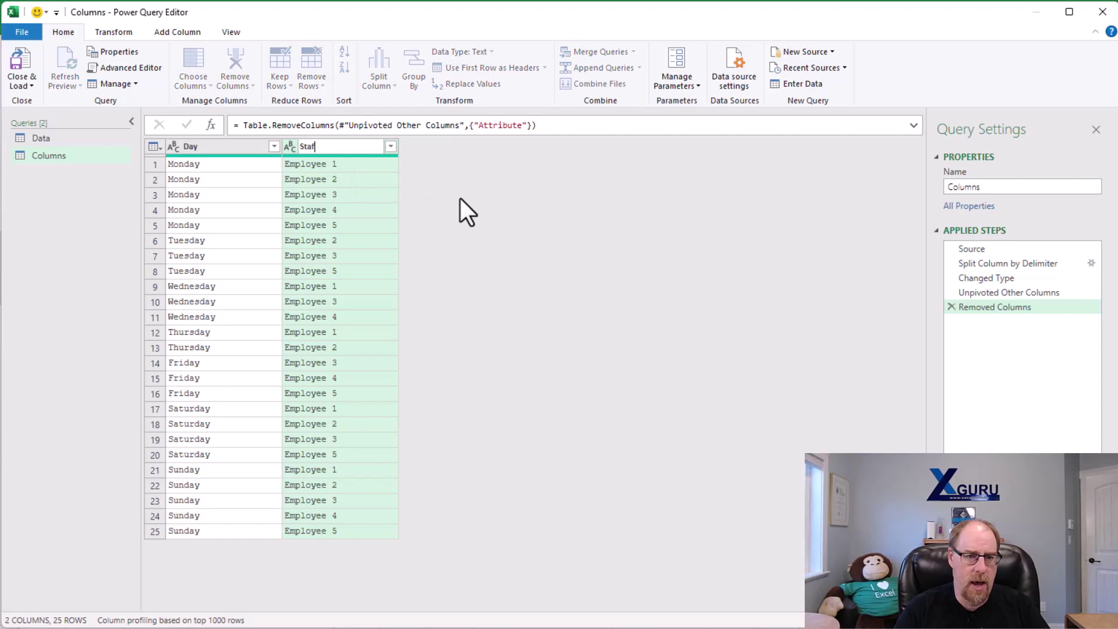
text(f)
key(Return)
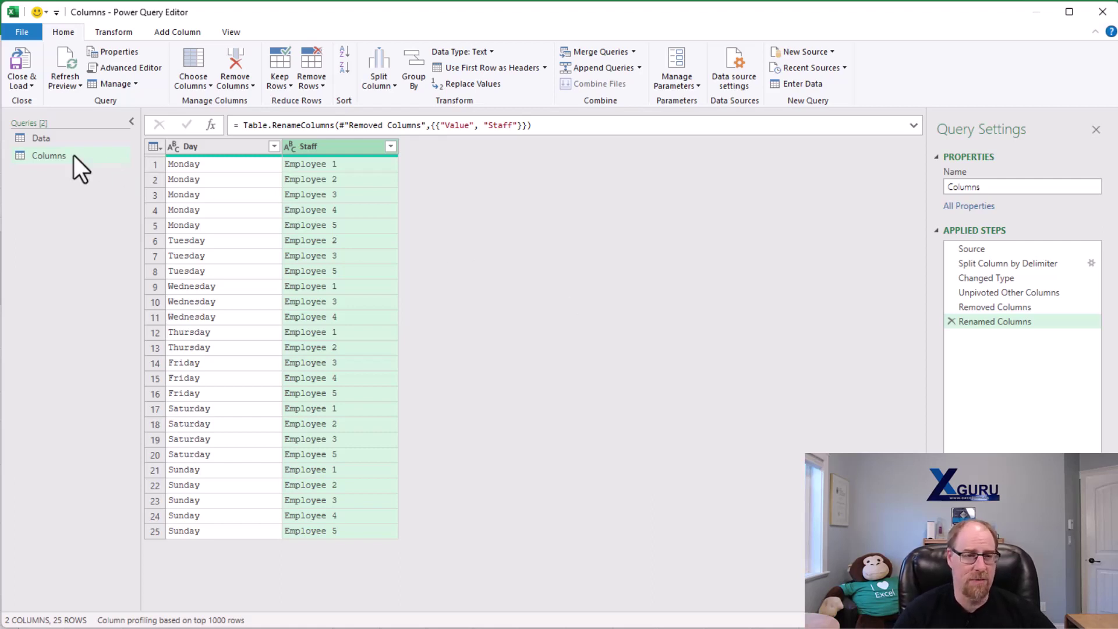
Step: Create another query referencing Data and name it Rows
drag(38, 136, 38, 137)
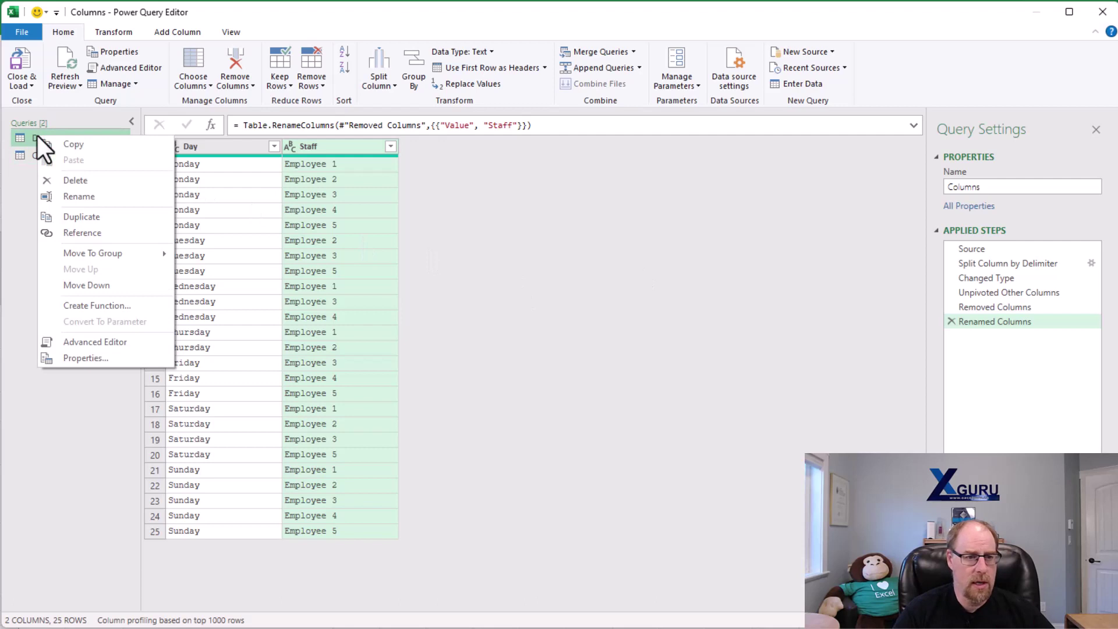
click(96, 238)
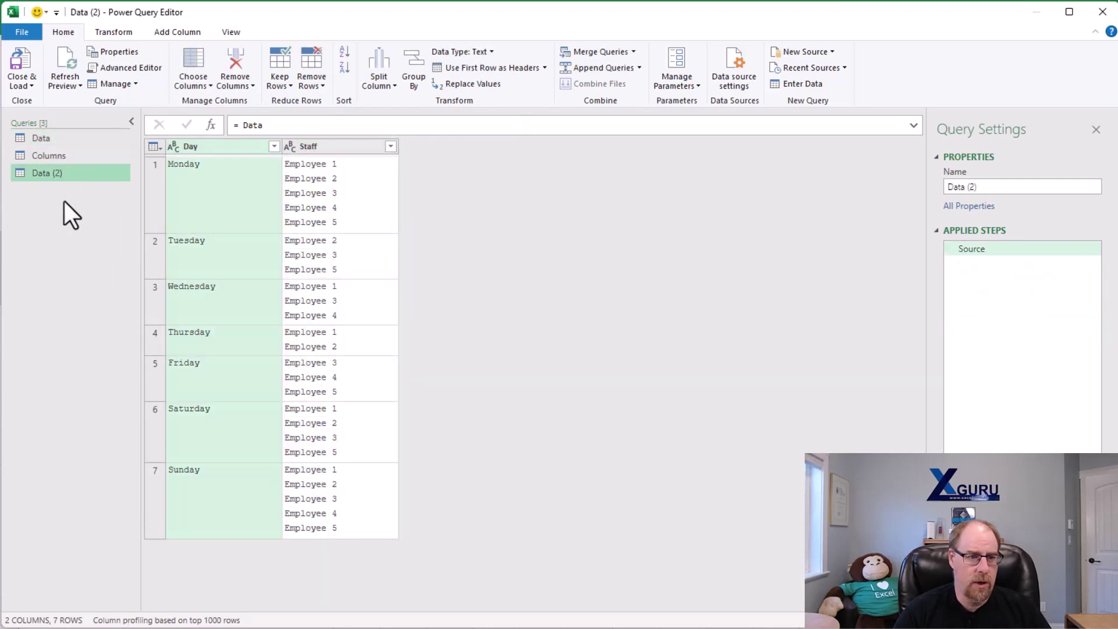
double_click(60, 173)
text(Rows)
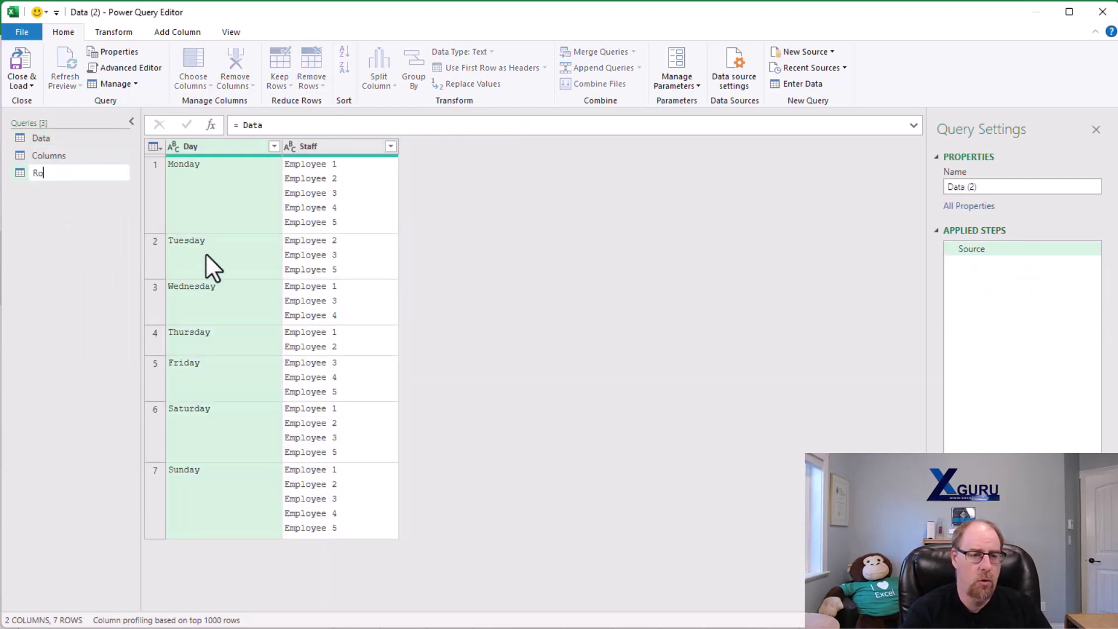
key(Return)
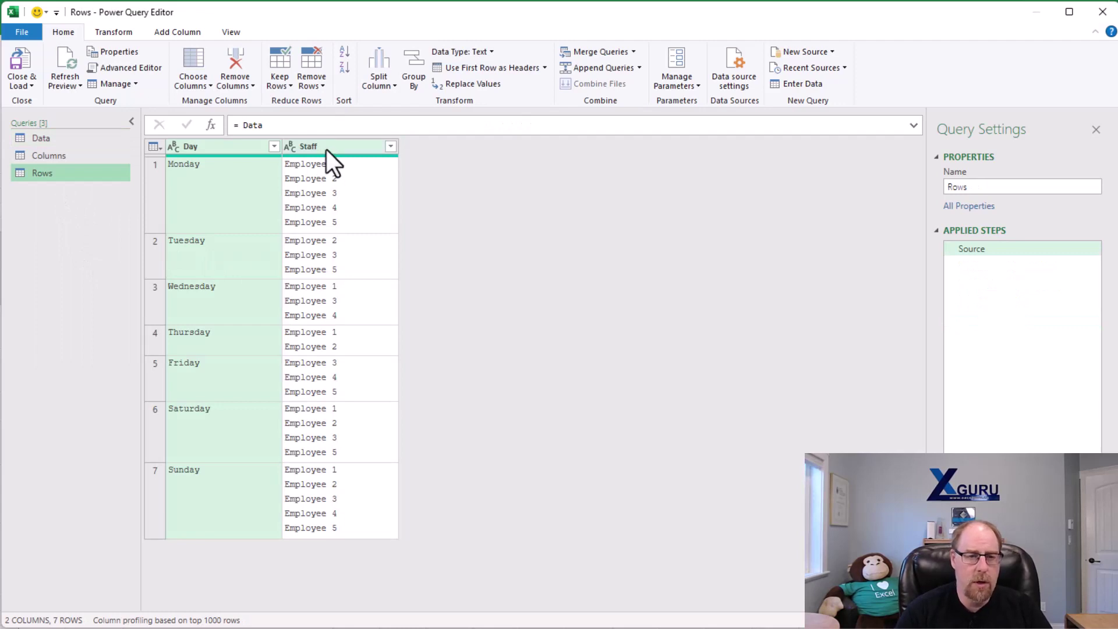
Step: Split Staff by a custom Line Feed delimiter into rows, giving 25 Day/Staff rows
right_click(329, 148)
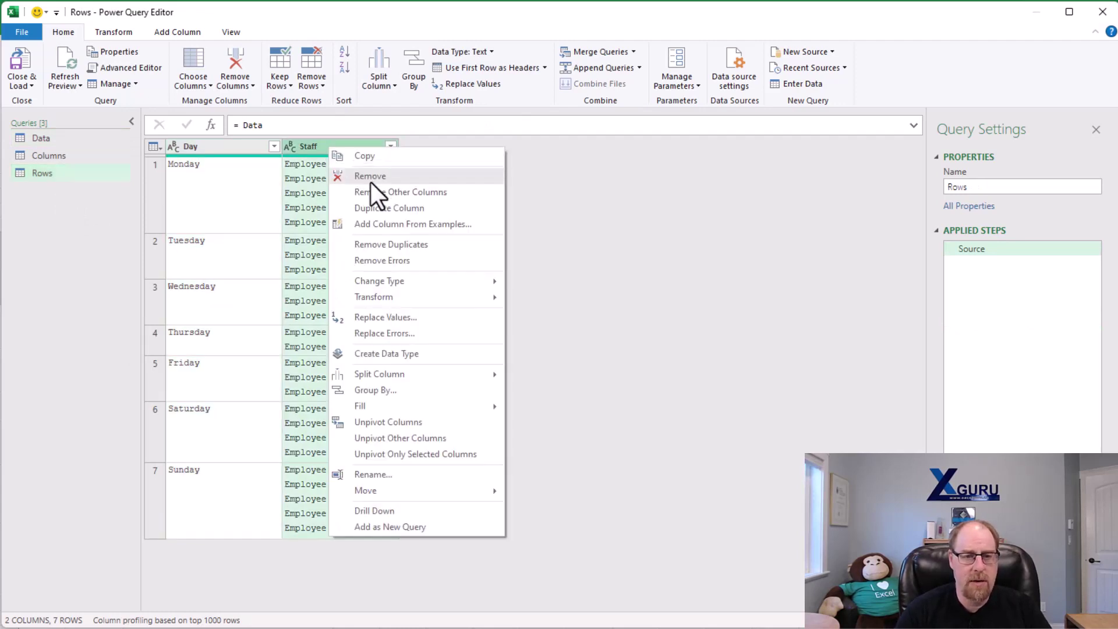
mouse_move(410, 374)
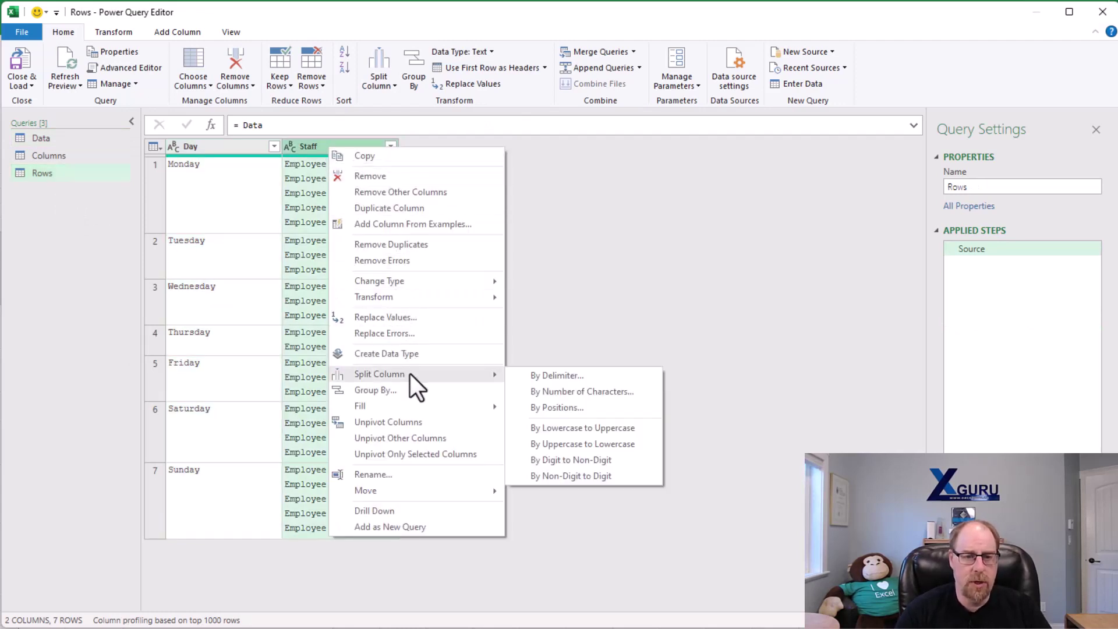
click(564, 375)
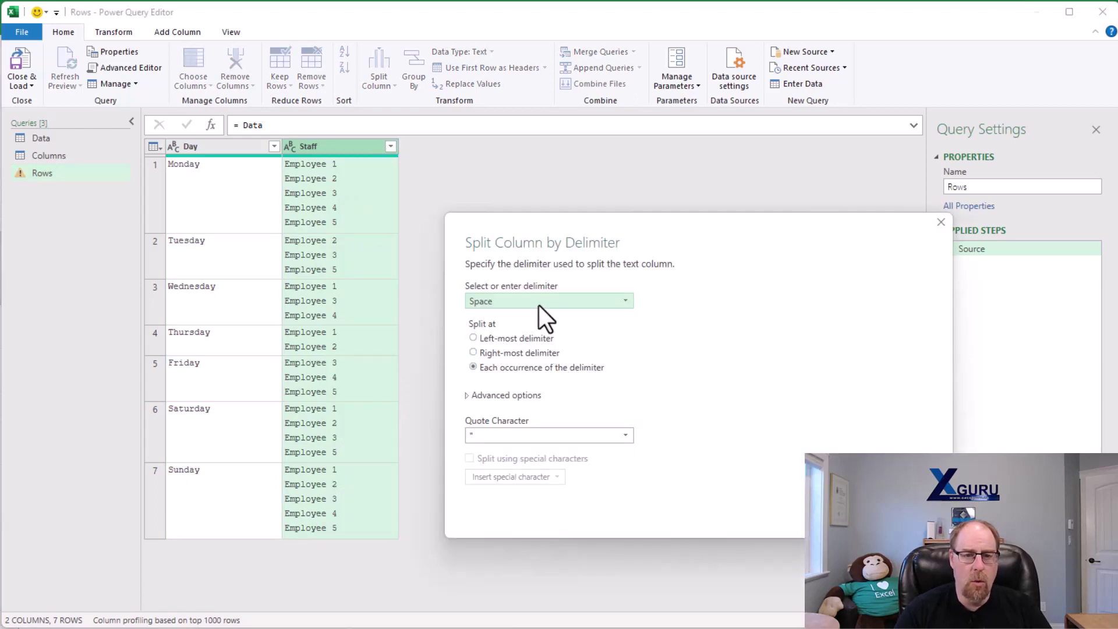
click(589, 303)
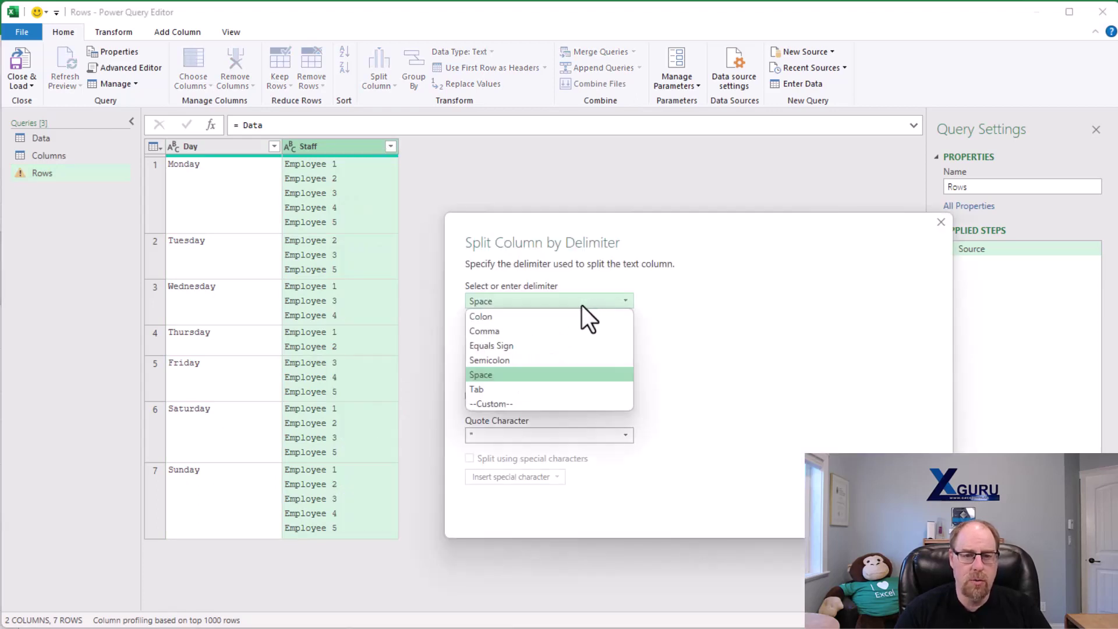
click(504, 406)
click(471, 478)
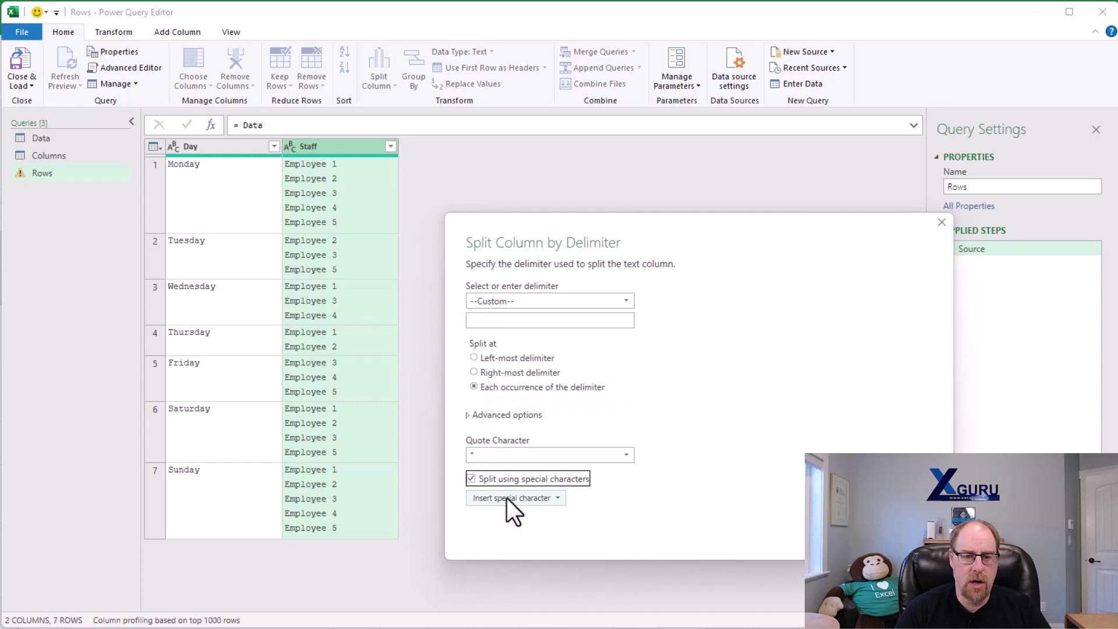
click(506, 497)
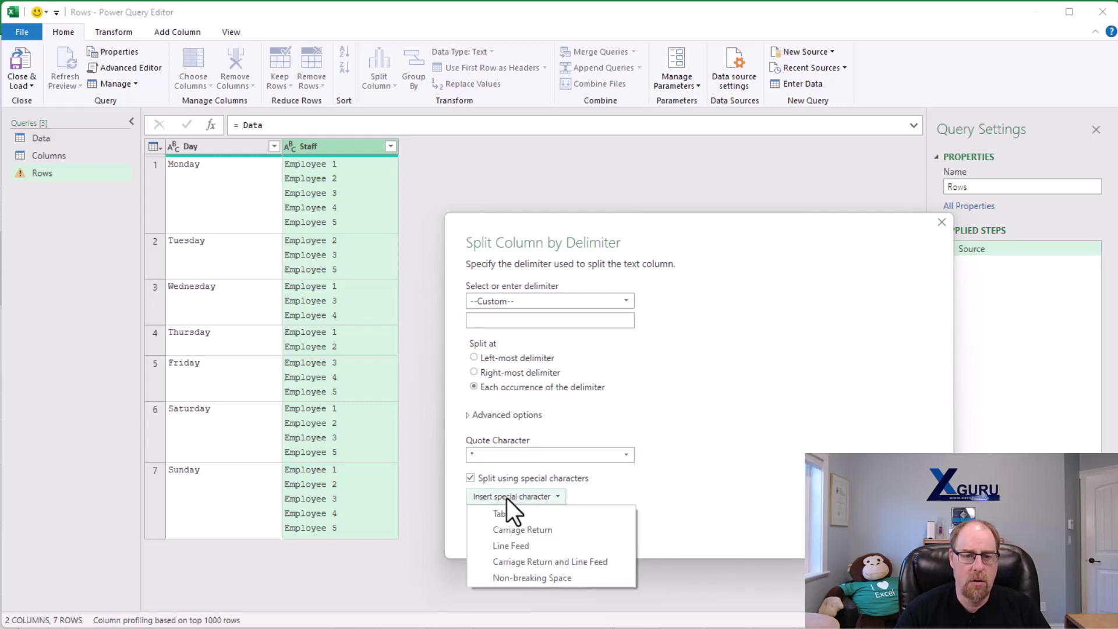
click(526, 546)
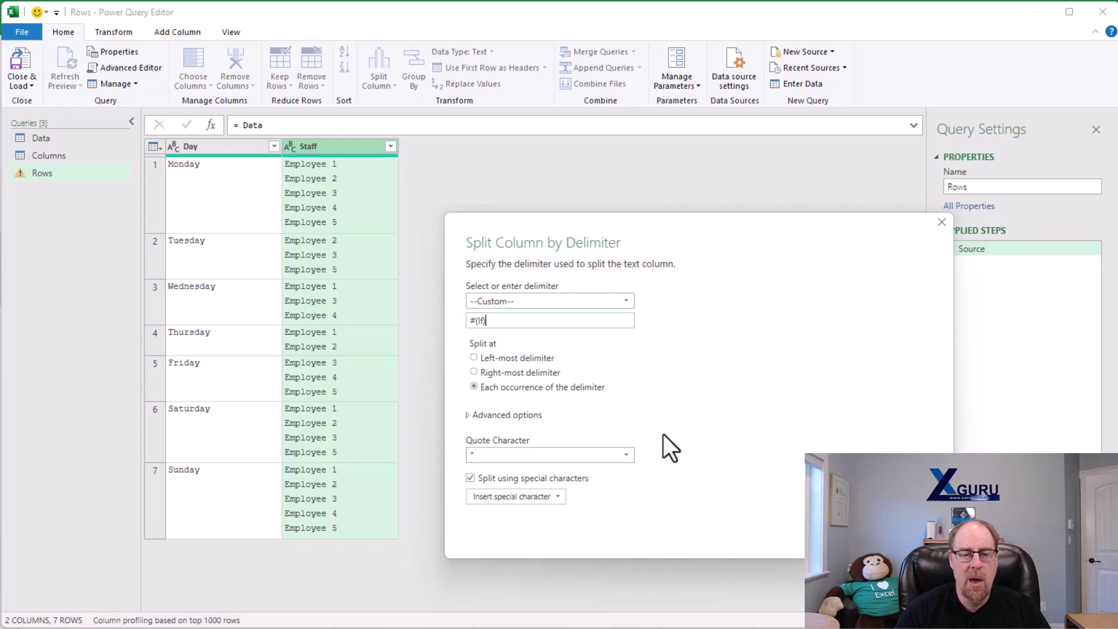
drag(601, 219, 582, 103)
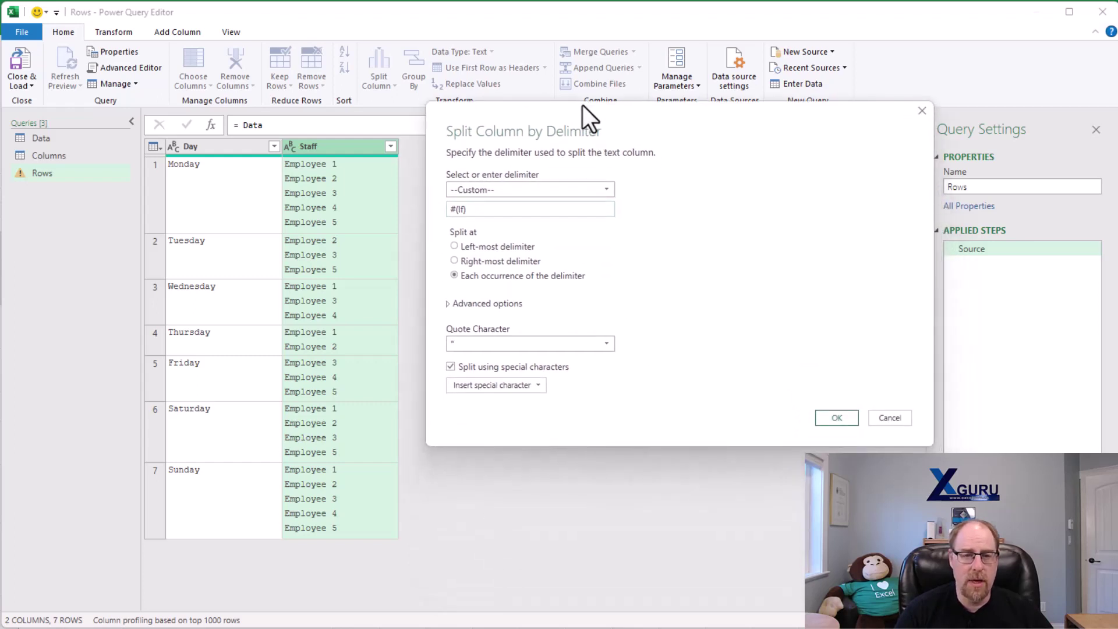
click(451, 303)
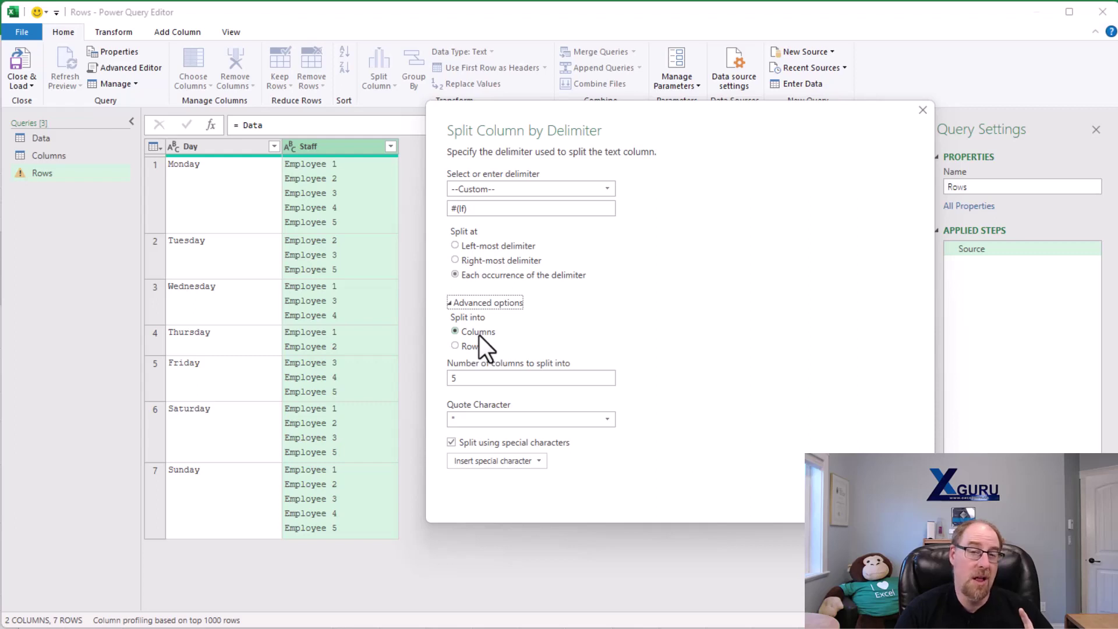
click(467, 350)
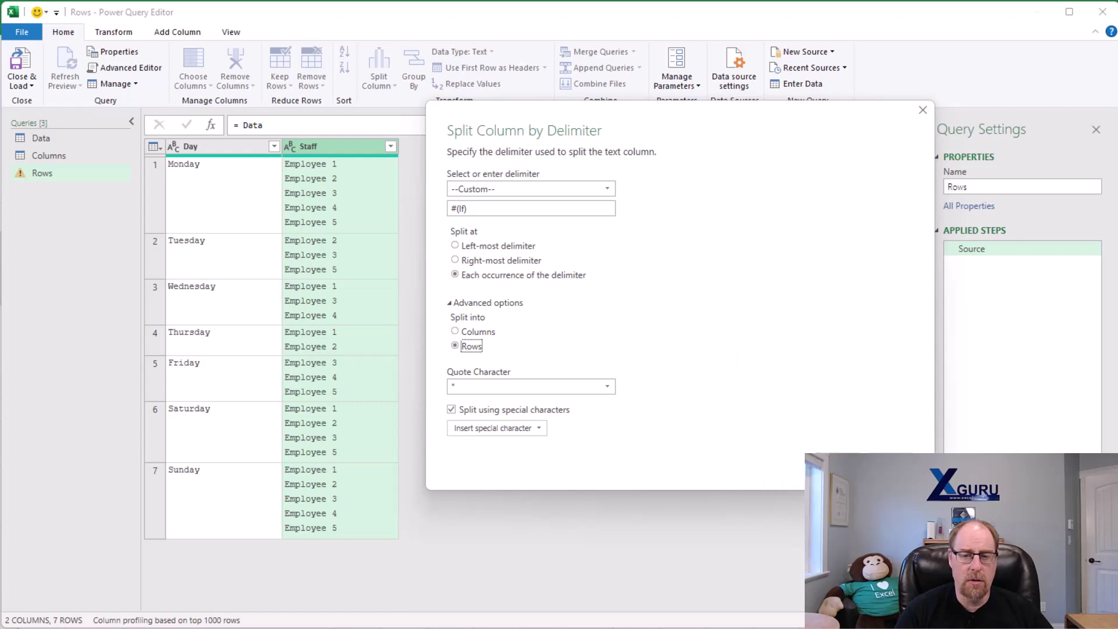
click(845, 469)
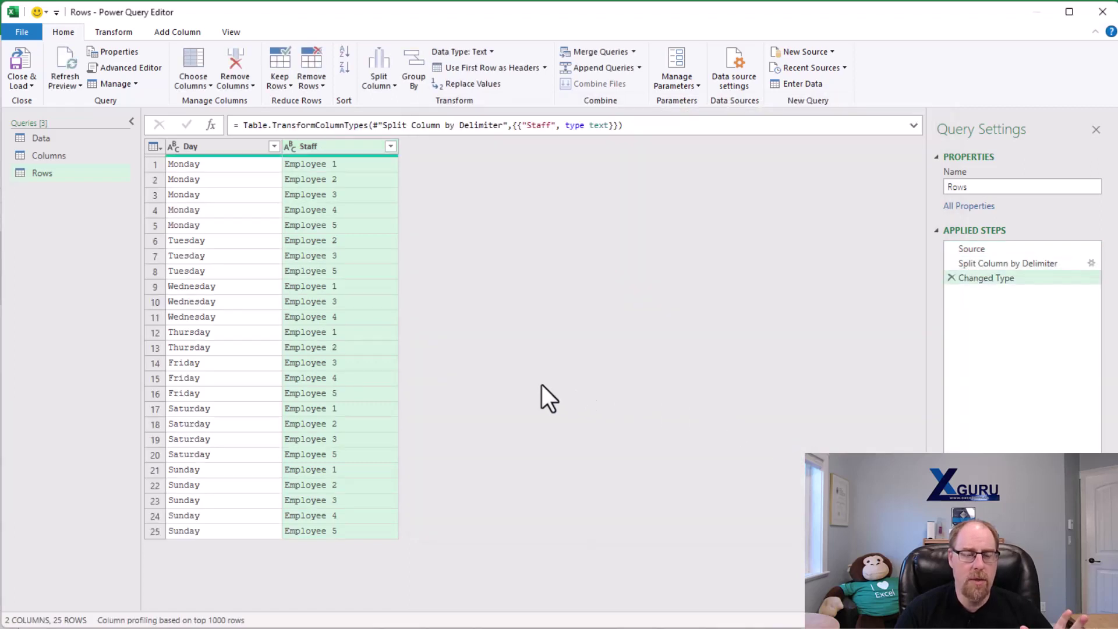